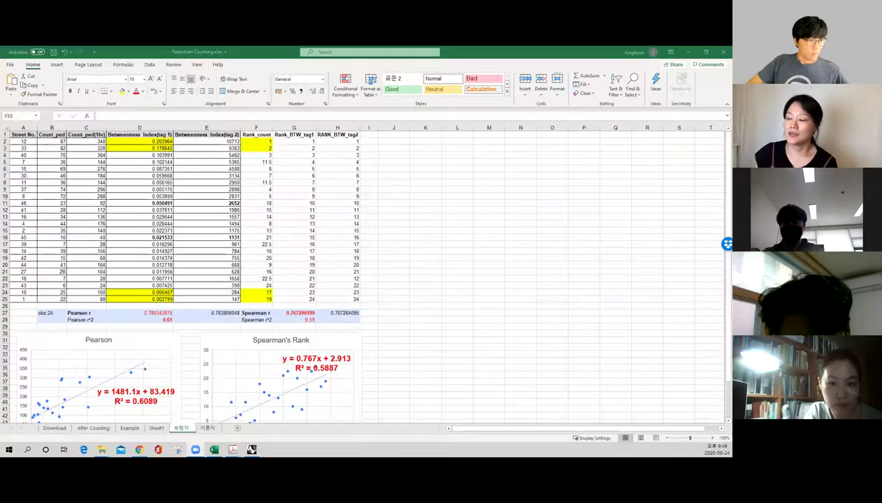
Switch to the Example sheet to view the researcher's pedestrian counting form.
{"action": "left_click", "coordinate": [132, 429]}
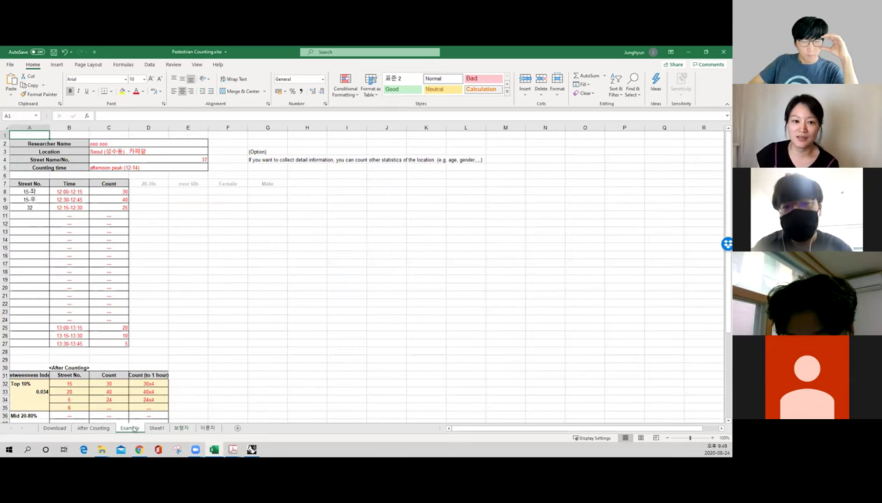
Go through the After Counting sheet to Sheet1 and check the obs:45 observation count label.
{"action": "left_click", "coordinate": [94, 428]}
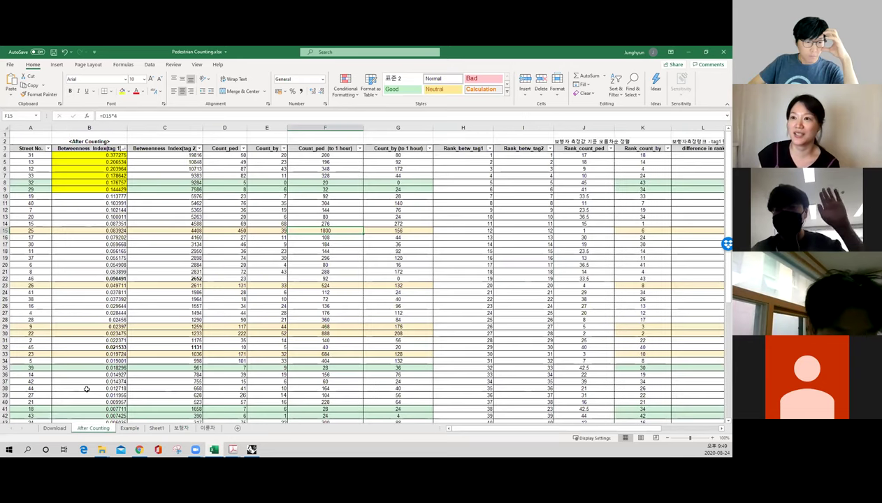
{"action": "left_click", "coordinate": [157, 429]}
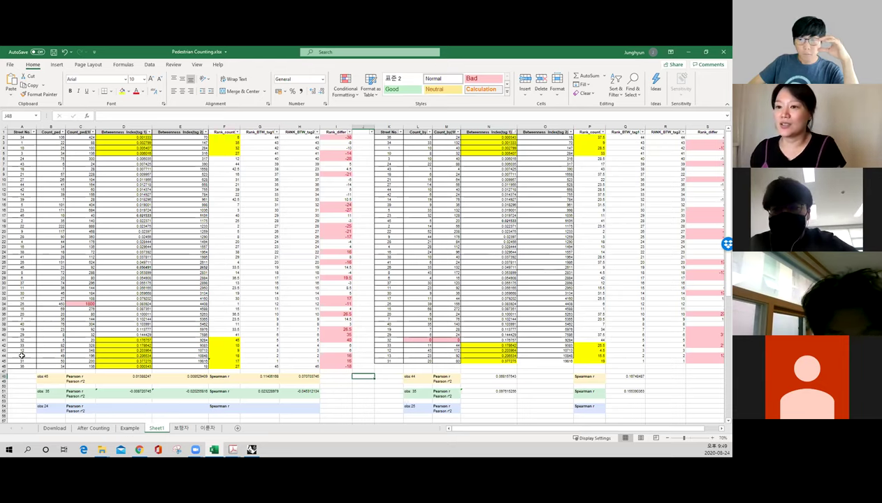
{"action": "left_click", "coordinate": [56, 376]}
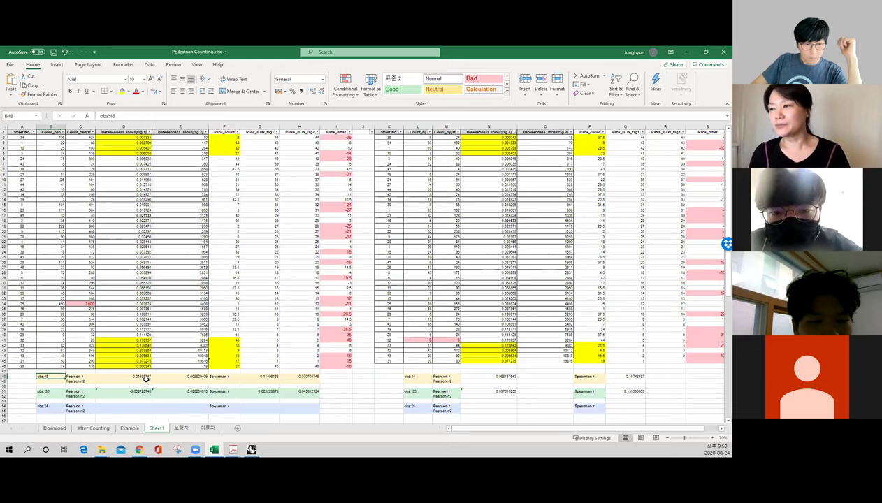
{"action": "left_click", "coordinate": [140, 377]}
{"action": "left_click", "coordinate": [264, 376]}
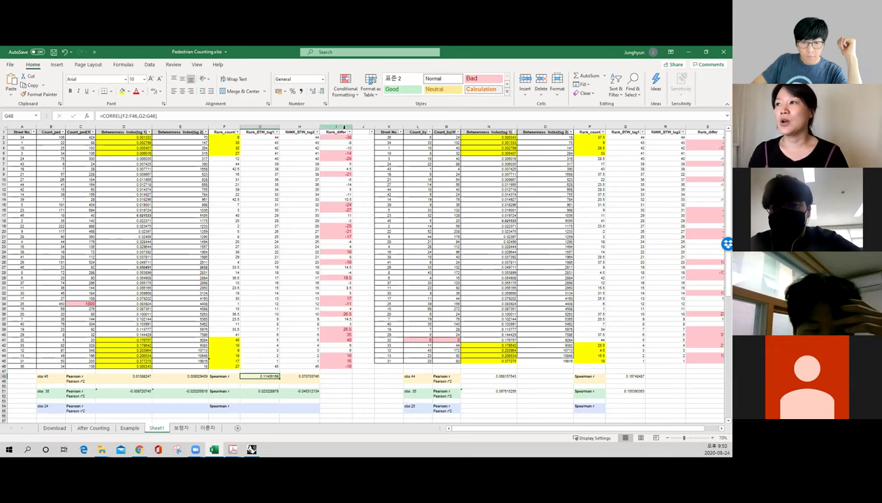
{"action": "left_click", "coordinate": [336, 128]}
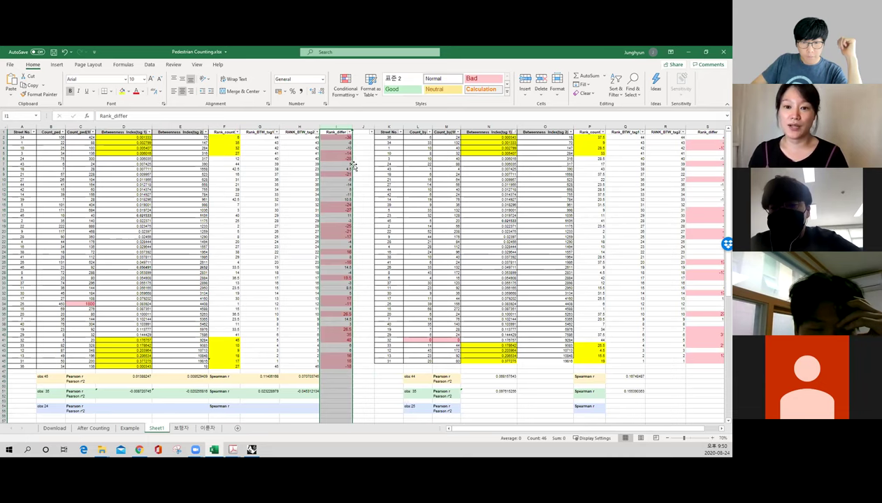
{"action": "left_click", "coordinate": [361, 153]}
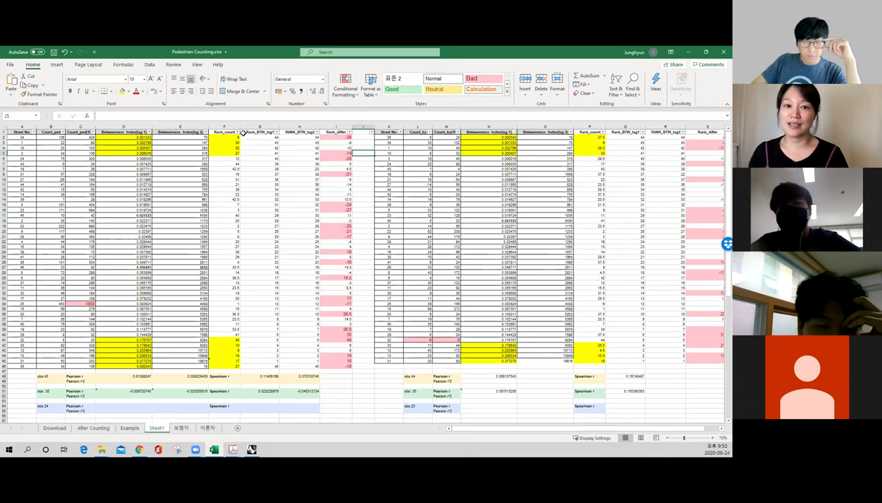
{"action": "left_click", "coordinate": [336, 137]}
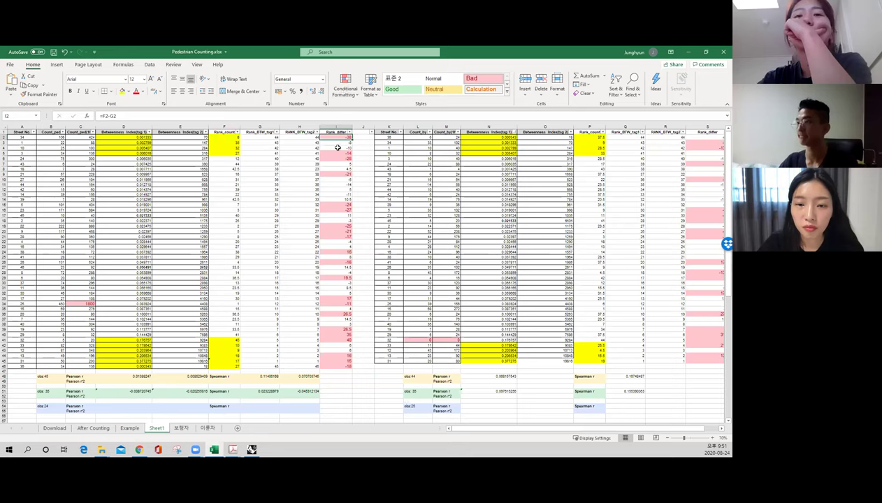
{"action": "left_click", "coordinate": [219, 137]}
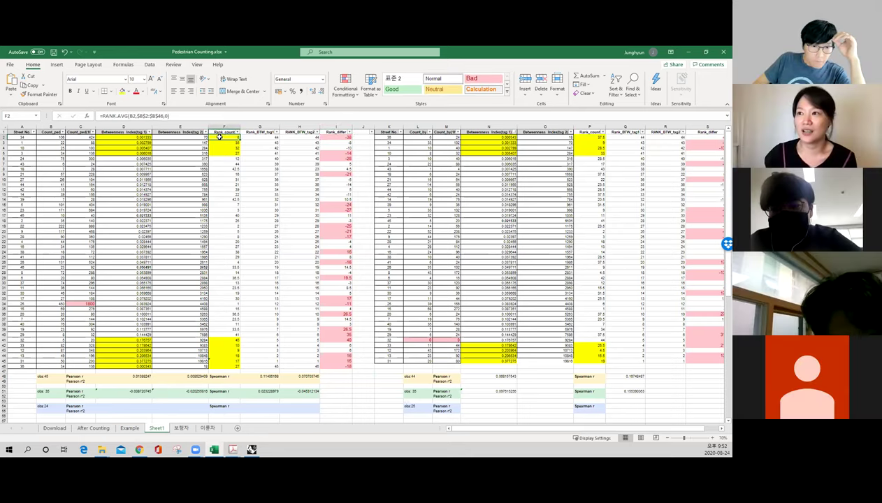
{"action": "left_click", "coordinate": [260, 137]}
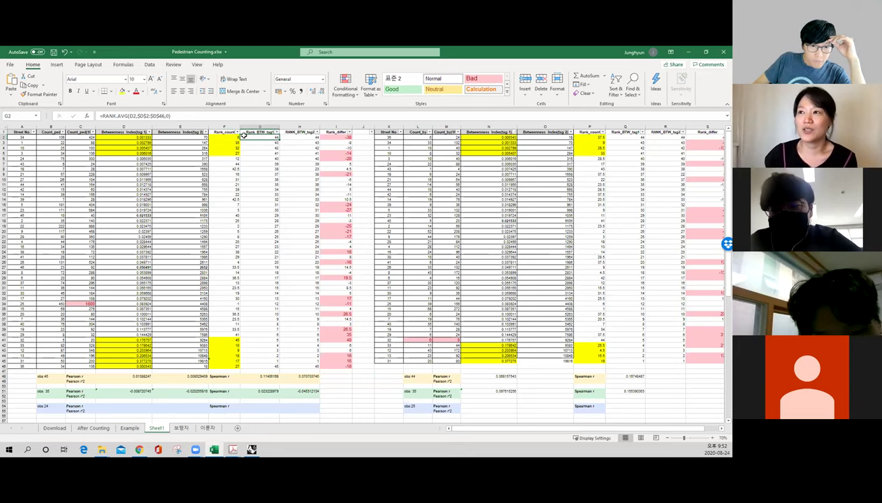
{"action": "double_click", "coordinate": [334, 137]}
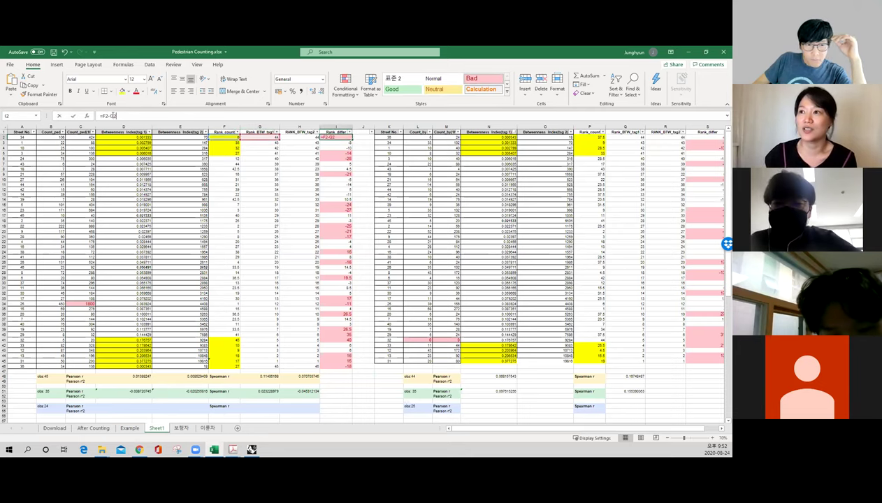
{"action": "left_click", "coordinate": [362, 136]}
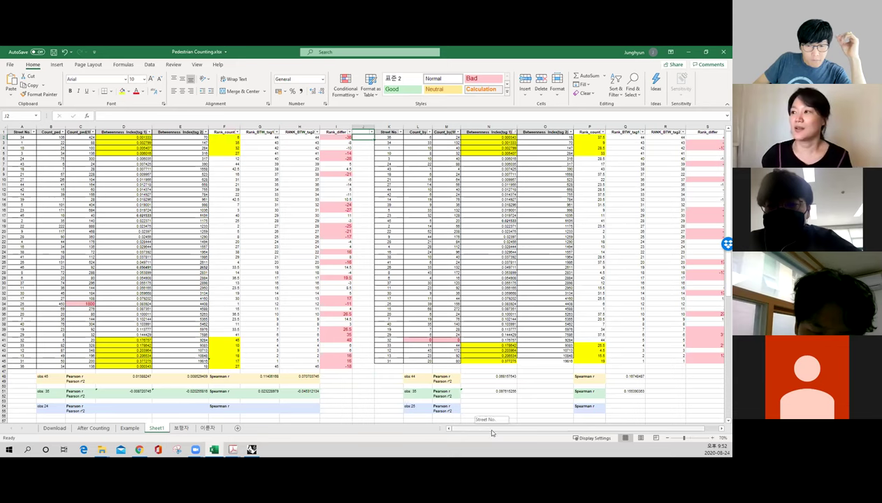
{"action": "left_click_drag", "start_coordinate": [492, 434], "coordinate": [505, 433]}
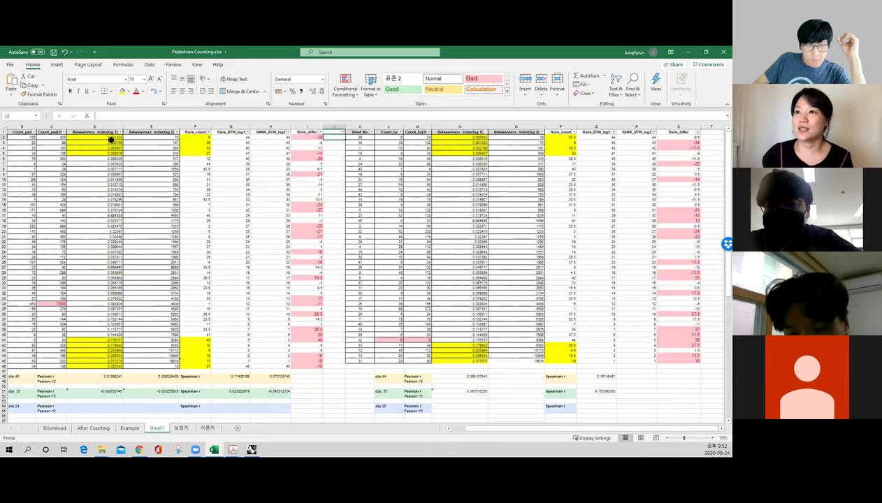
Select hourly count columns C and M, then switch to the 보행자 sheet with its charts.
{"action": "left_click", "coordinate": [52, 126]}
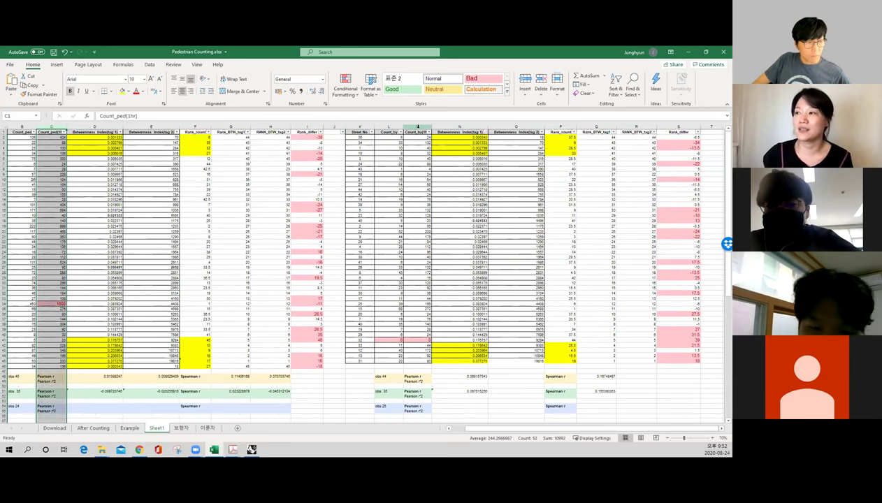
{"action": "left_click", "coordinate": [417, 127]}
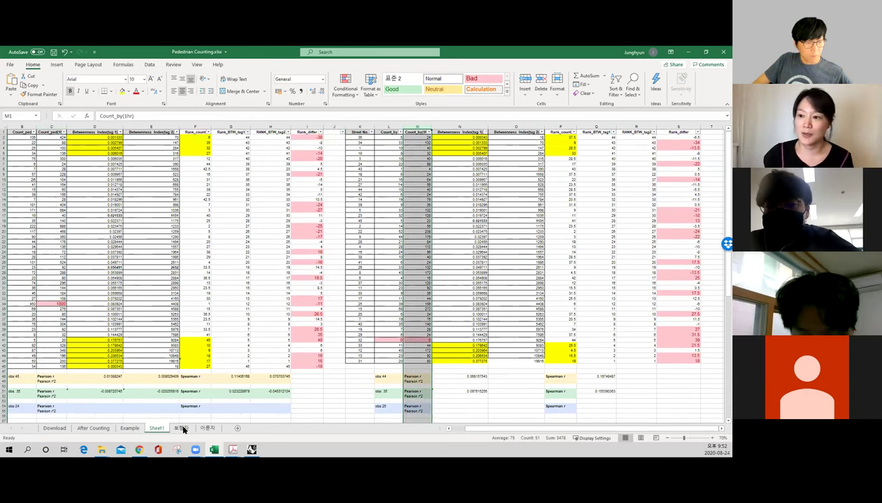
{"action": "left_click", "coordinate": [182, 428]}
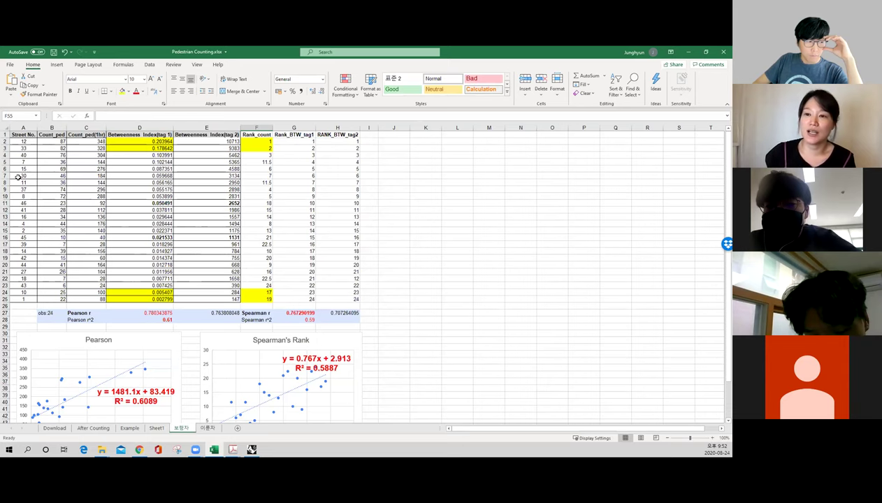
{"action": "left_click", "coordinate": [166, 430]}
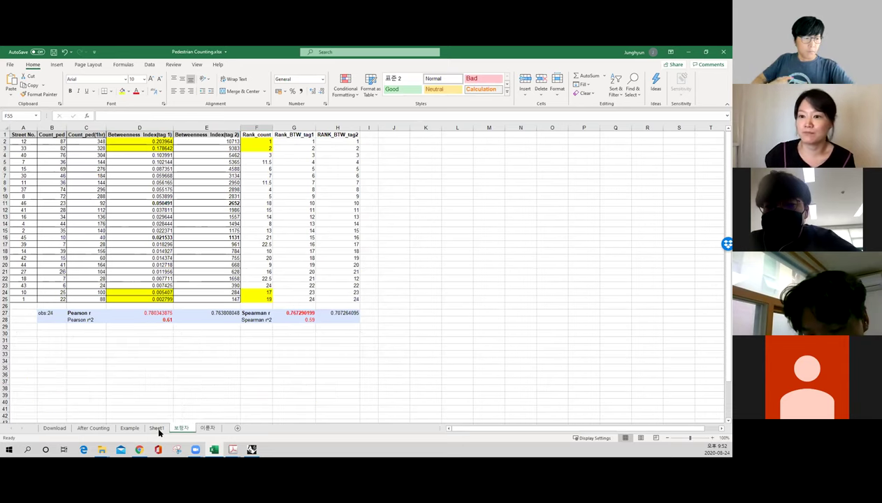
{"action": "left_click", "coordinate": [181, 430]}
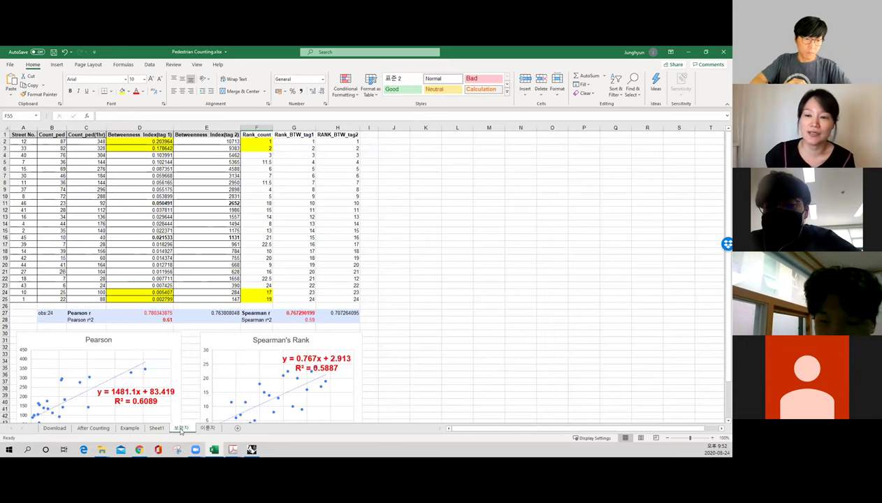
{"action": "left_click", "coordinate": [61, 314]}
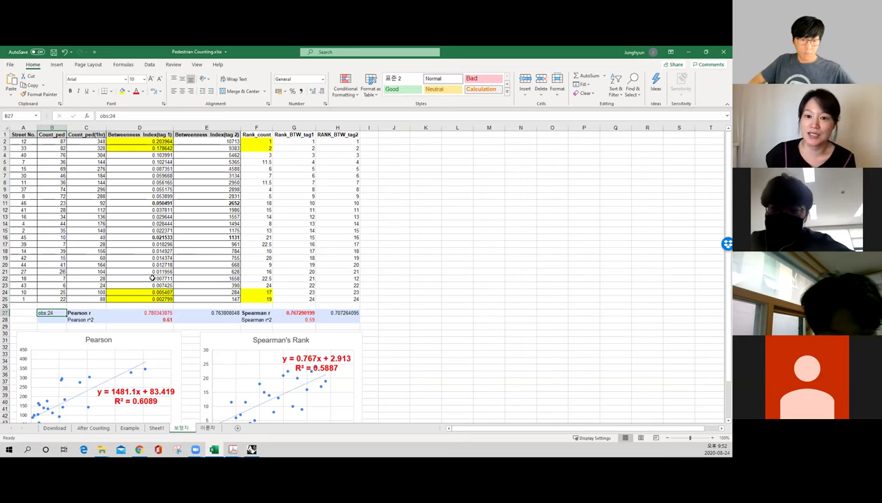
{"action": "left_click_drag", "start_coordinate": [23, 142], "coordinate": [31, 298]}
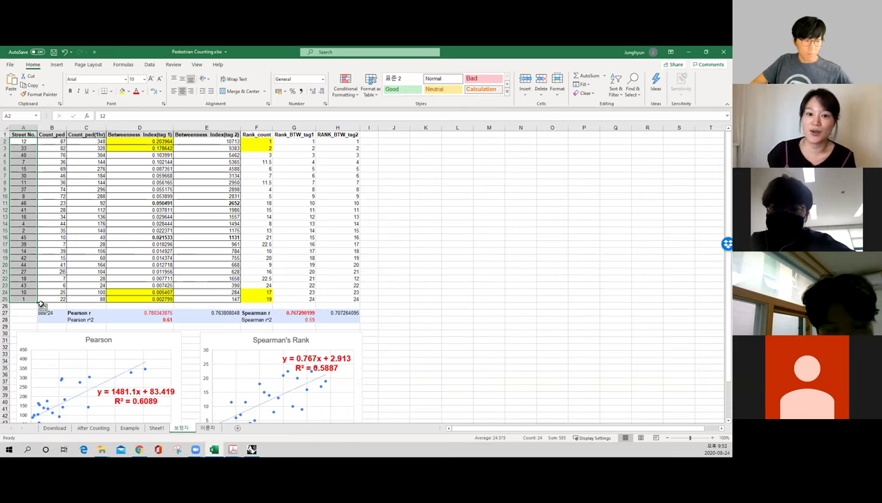
{"action": "left_click", "coordinate": [31, 128]}
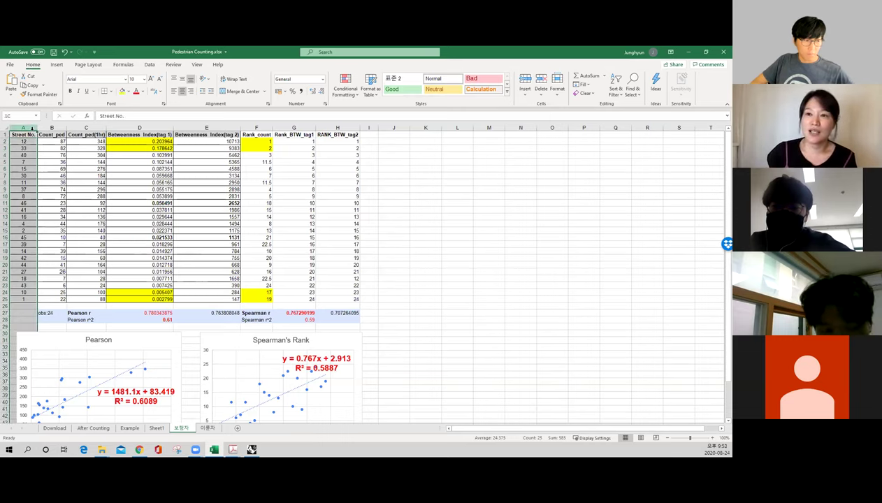
{"action": "left_click_drag", "start_coordinate": [25, 142], "coordinate": [21, 299]}
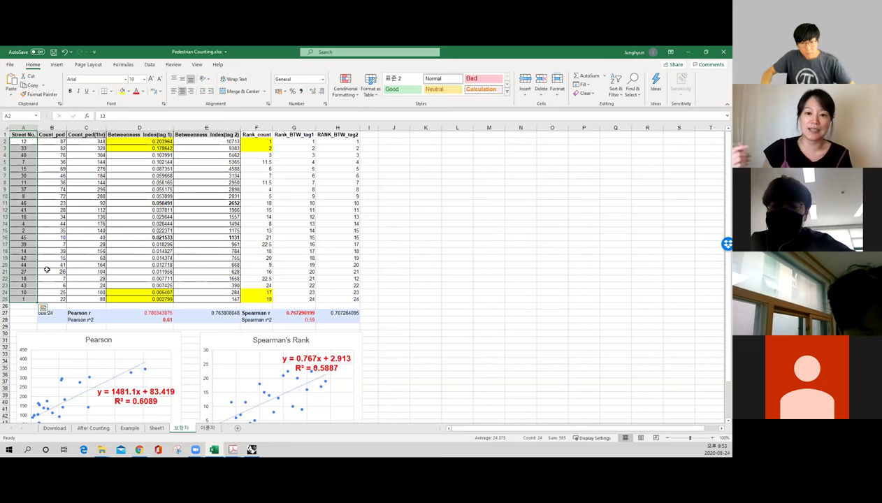
{"action": "left_click", "coordinate": [157, 429]}
{"action": "left_click", "coordinate": [179, 428]}
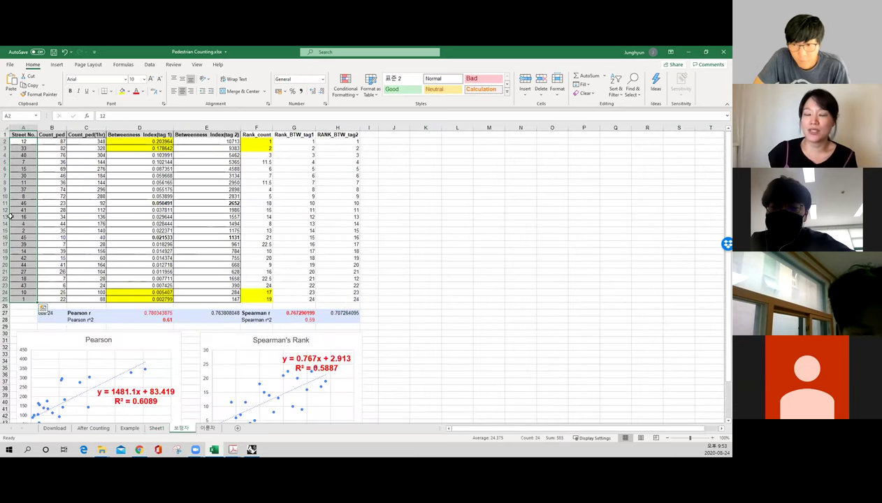
On Sheet1, inspect the Rank_differ formula in cell I5.
{"action": "left_click", "coordinate": [156, 428]}
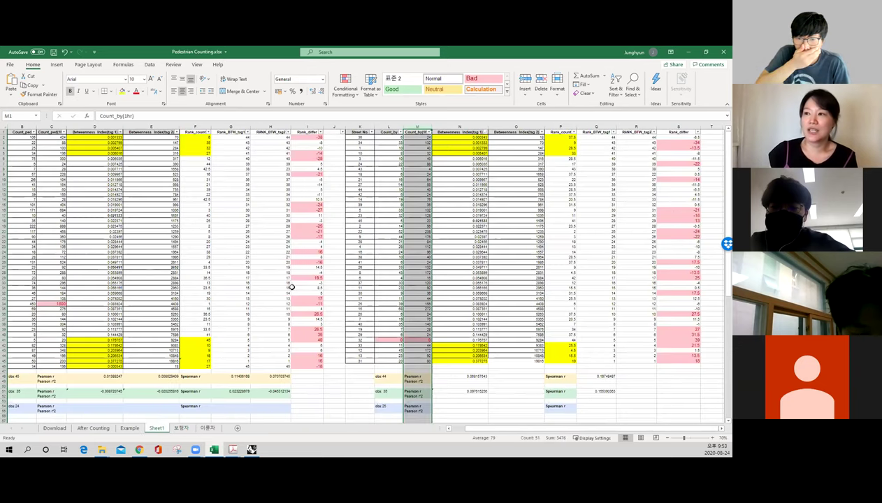
{"action": "left_click", "coordinate": [319, 153]}
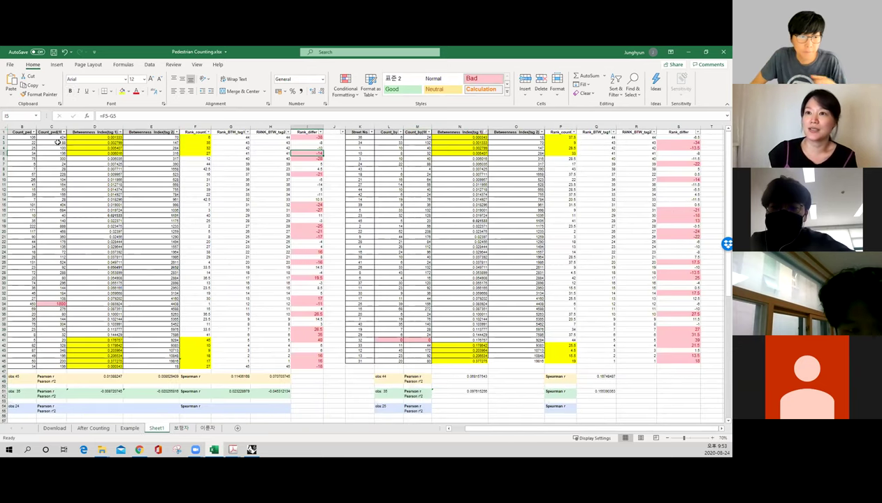
{"action": "left_click_drag", "start_coordinate": [482, 428], "coordinate": [467, 429]}
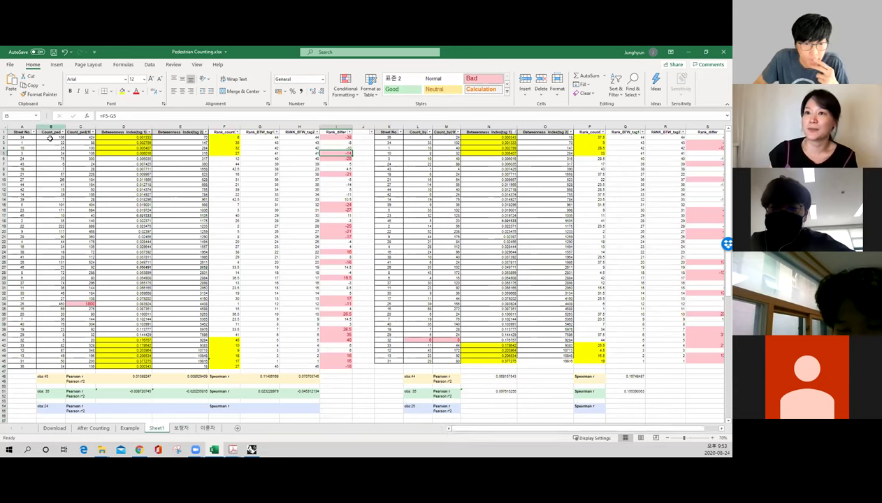
Select the street 34 row and rows 4–5, then check the Rank_differ formulas in I6 and I2.
{"action": "left_click", "coordinate": [6, 137]}
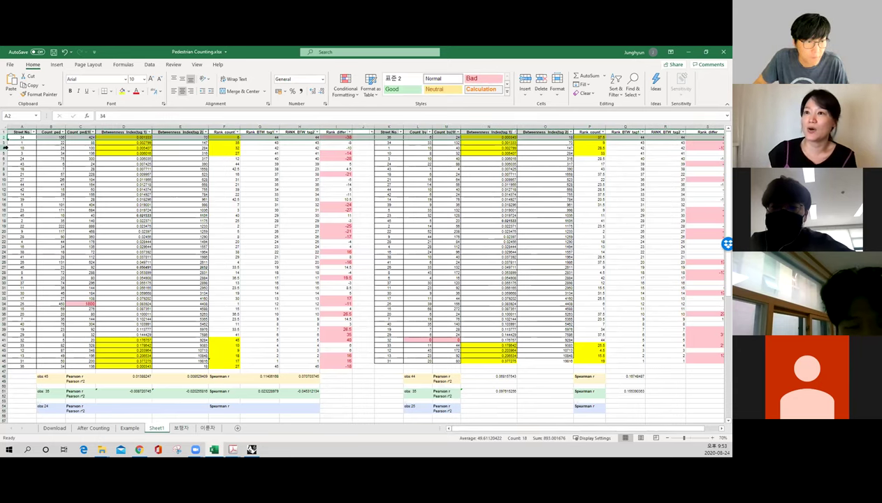
{"action": "left_click", "coordinate": [9, 148]}
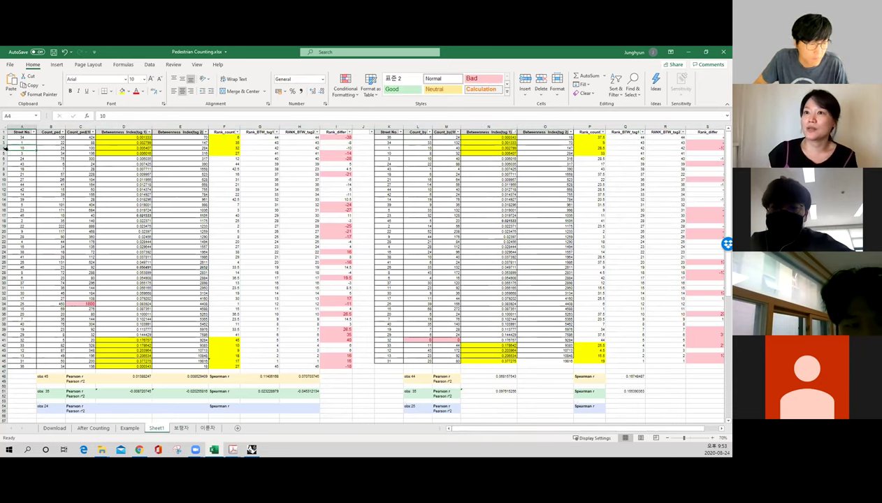
{"action": "left_click", "coordinate": [5, 148]}
{"action": "left_click", "coordinate": [6, 153]}
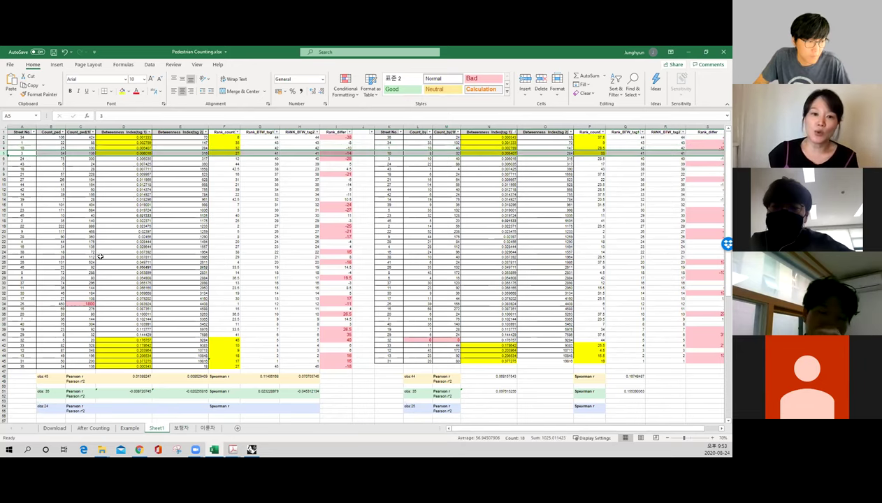
{"action": "left_click", "coordinate": [337, 159]}
{"action": "left_click", "coordinate": [336, 138]}
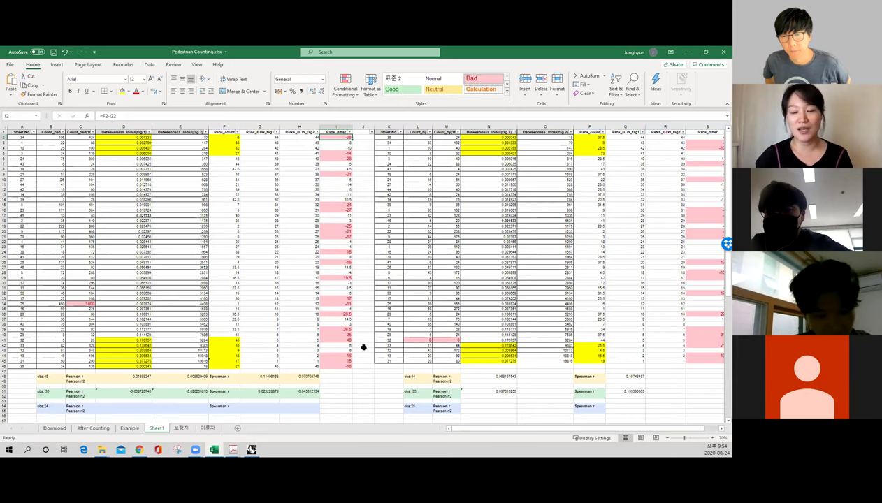
Return to the 보행자 sheet showing the 24-street table and Pearson and Spearman charts.
{"action": "left_click", "coordinate": [181, 428]}
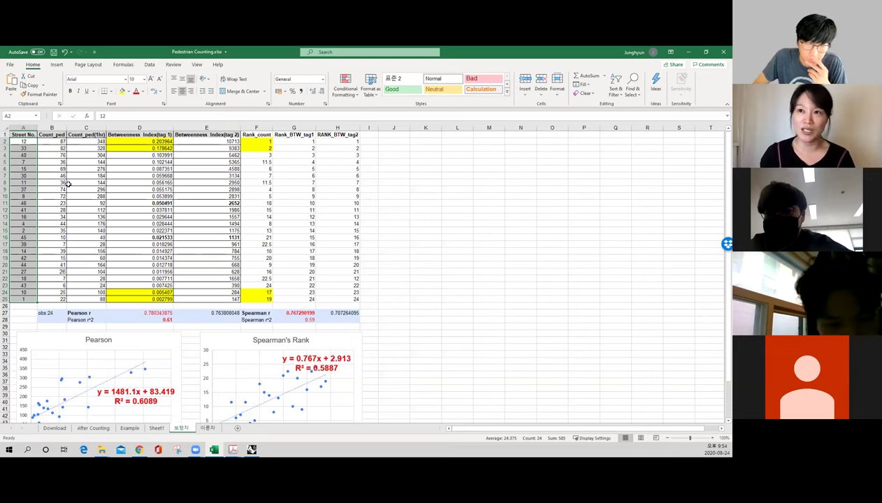
{"action": "left_click", "coordinate": [24, 319]}
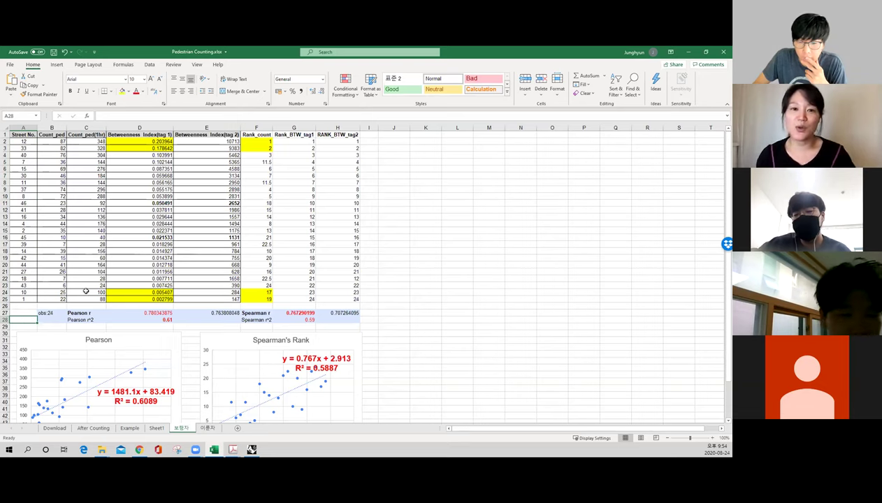
{"action": "left_click", "coordinate": [55, 312]}
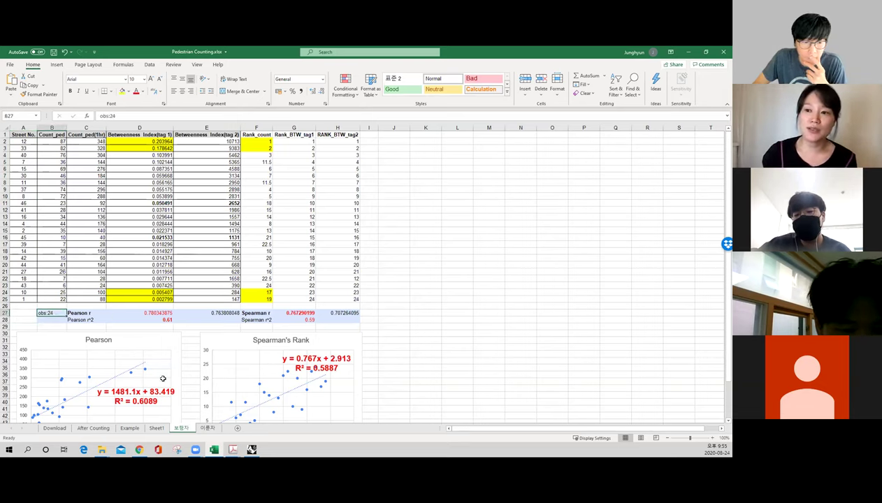
{"action": "left_click", "coordinate": [155, 428]}
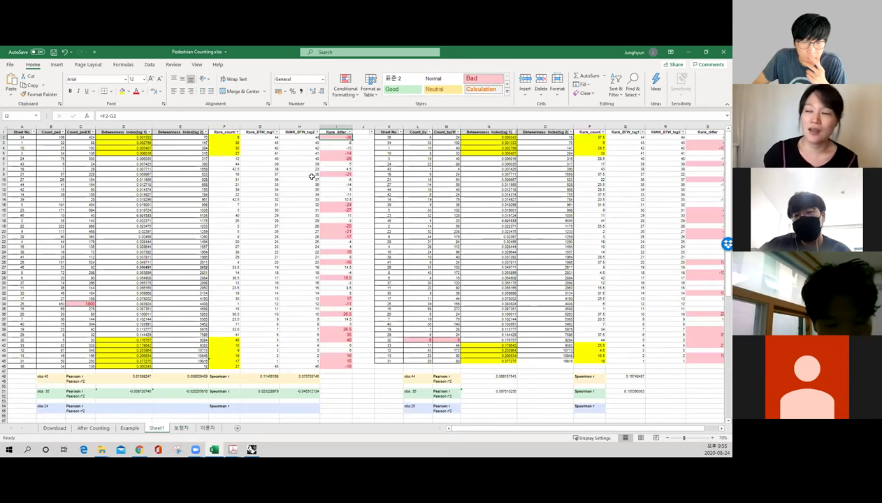
{"action": "left_click", "coordinate": [181, 428]}
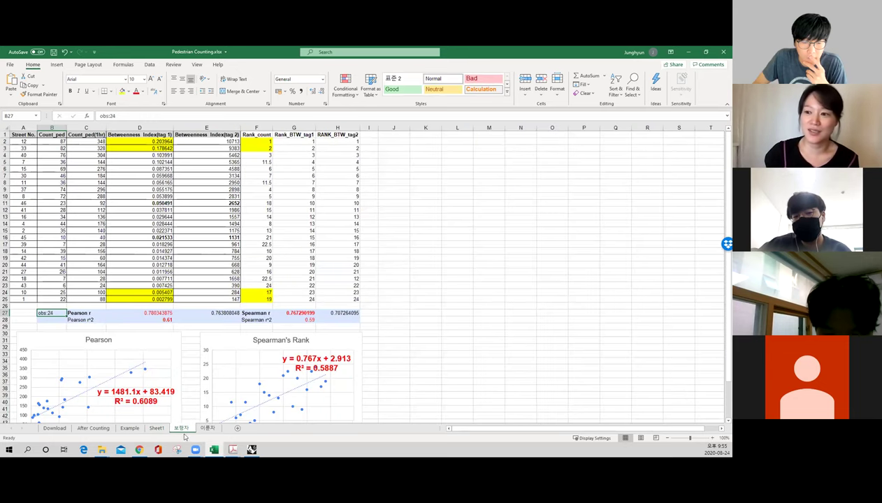
Switch to Sheet1 to compare its rank-difference table with the 보행자 results.
{"action": "left_click", "coordinate": [156, 428]}
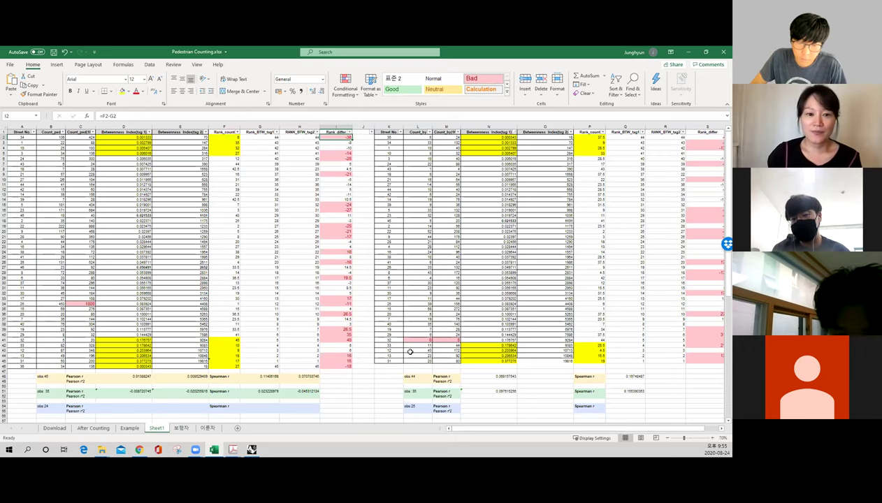
{"action": "left_click", "coordinate": [363, 386]}
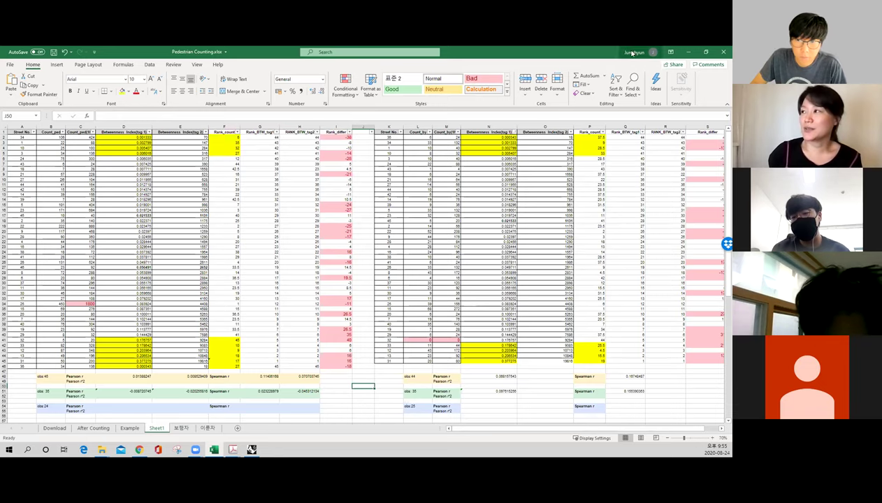